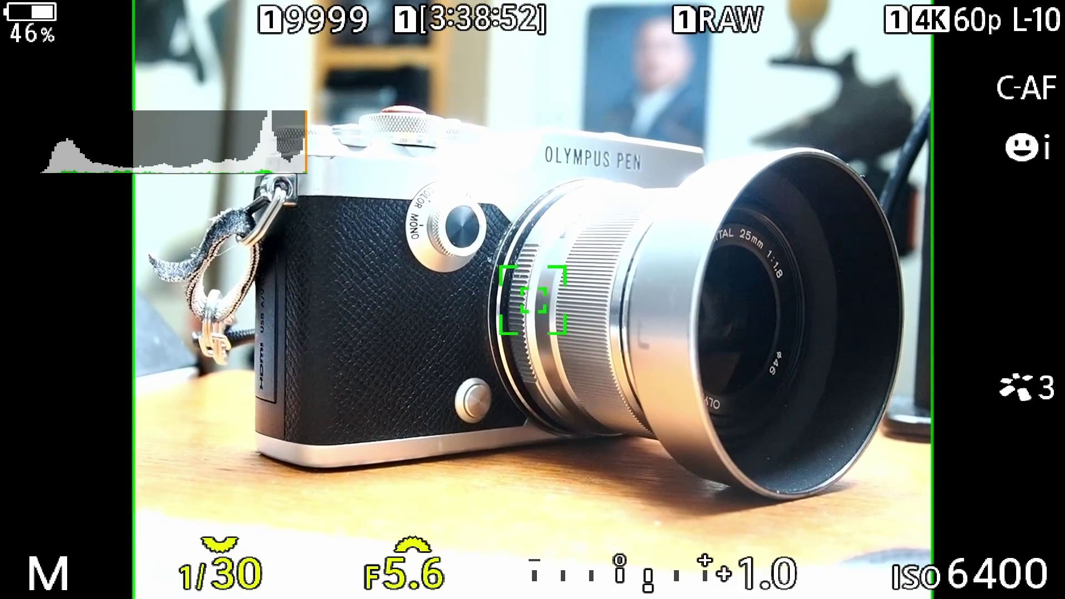
# - Capture a RAW photo at a shutter speed of 1/15 second and check its histograms before returning to live view
pyautogui.scroll(-3, 219, 573)
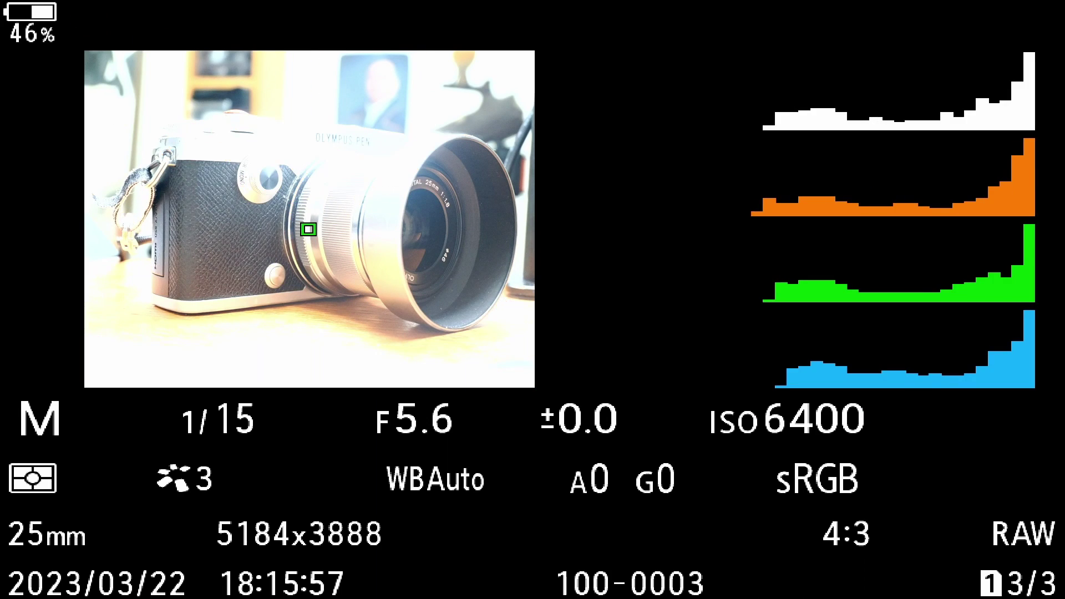
pyautogui.press('Up')
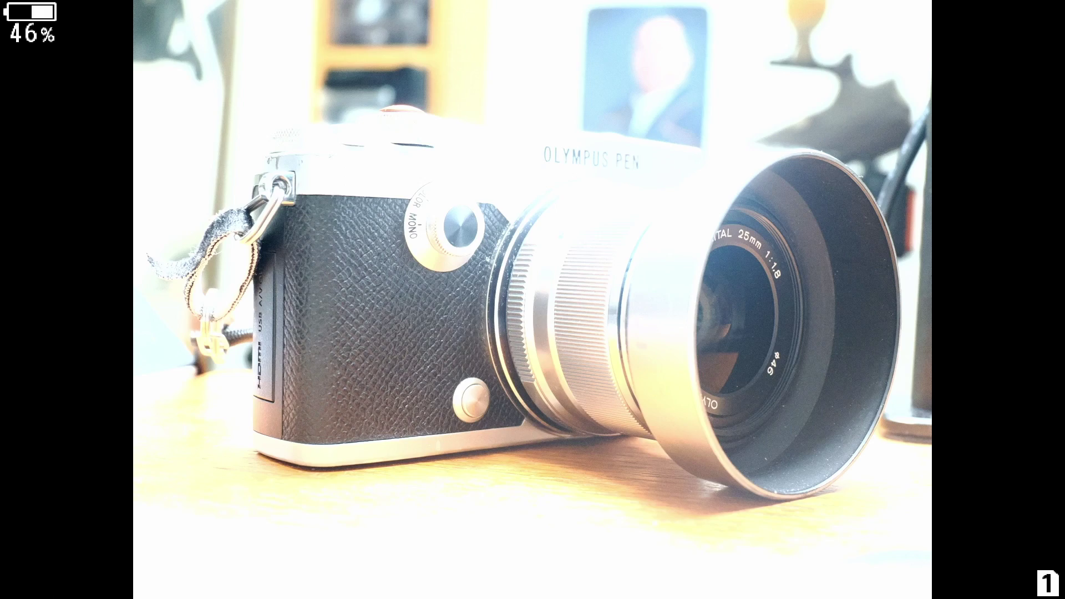
pyautogui.press('Escape')
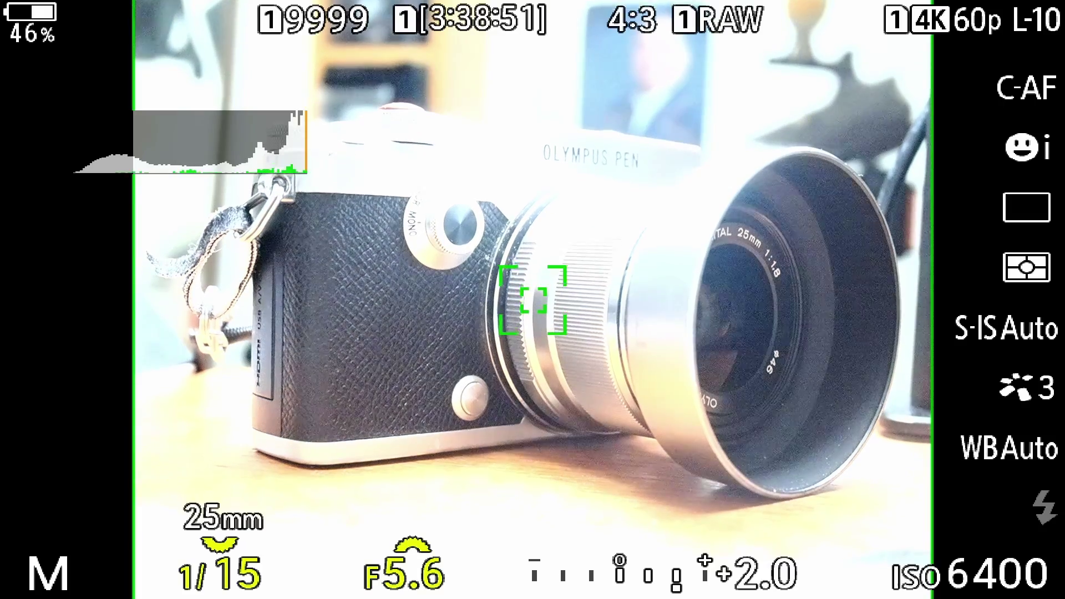
# - Slow the shutter speed to 1/8 second in manual mode and capture another frame
pyautogui.press('Left')
pyautogui.press('Left')
pyautogui.press('Left')
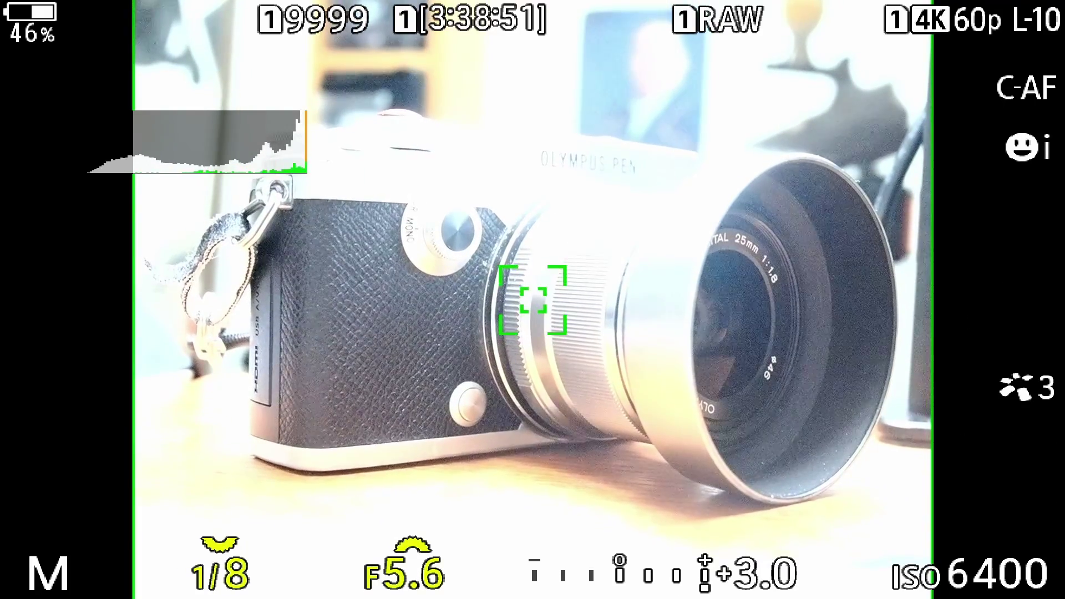
pyautogui.press('Return')
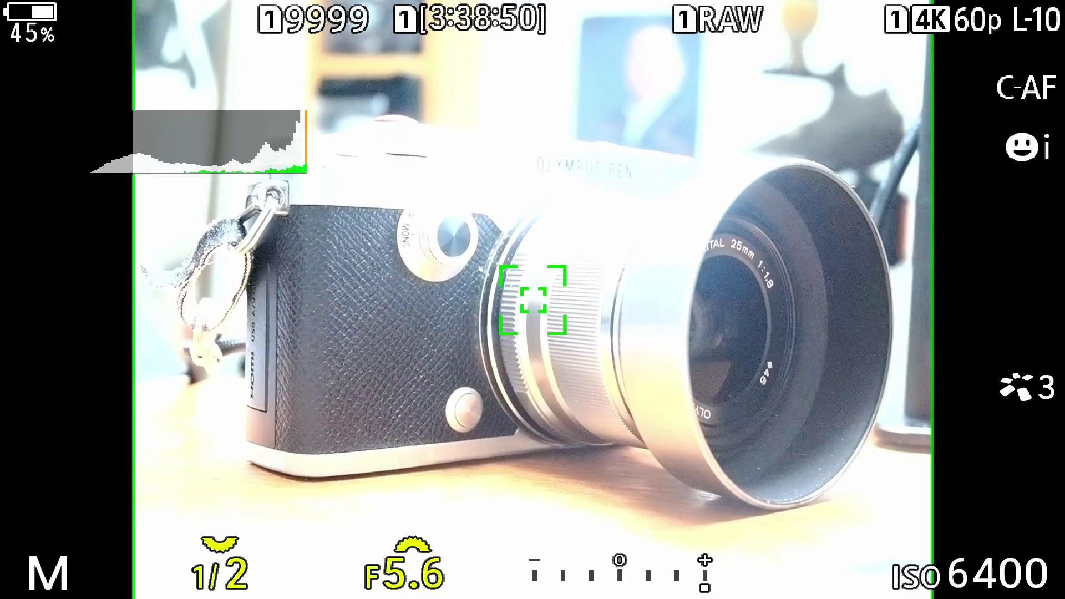
# - Lengthen the shutter speed to 60 seconds and bring it back down to 1/8 second
pyautogui.scroll(18, 219, 571)
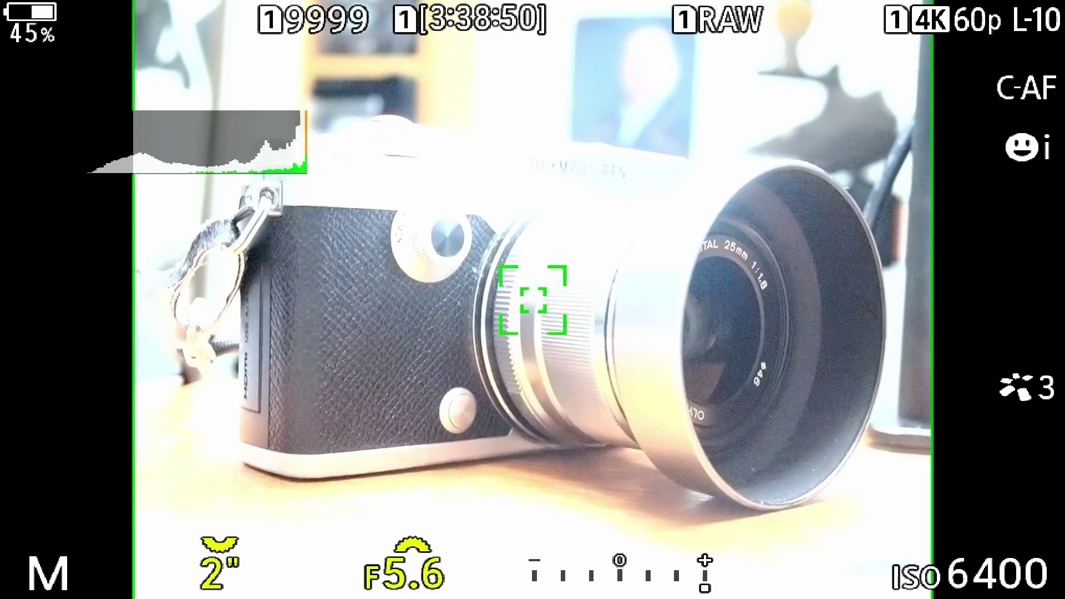
pyautogui.scroll(3, 219, 571)
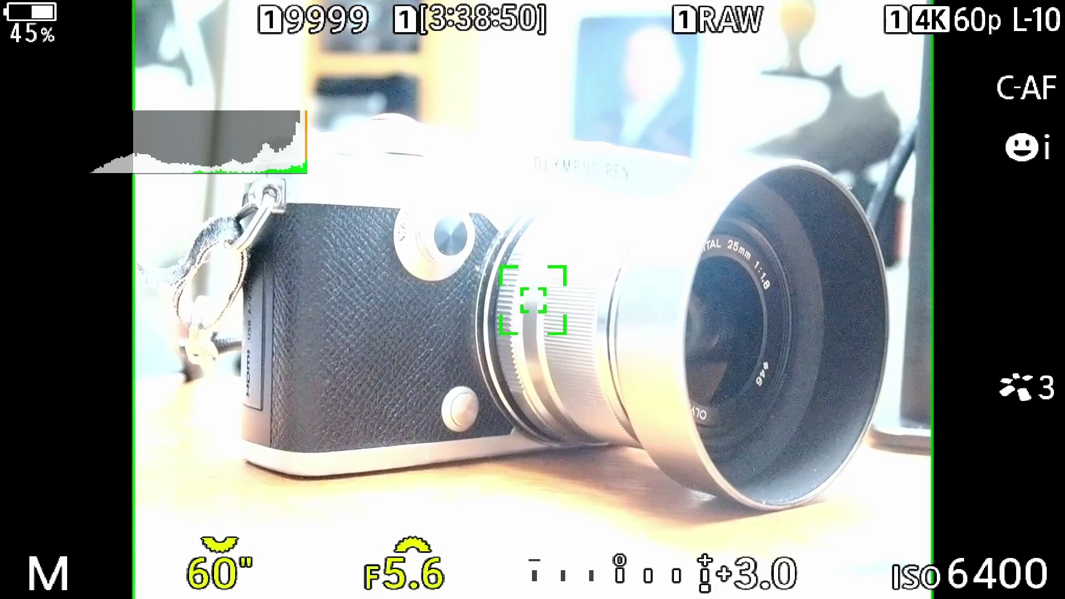
pyautogui.scroll(-9, 219, 571)
pyautogui.scroll(-9, 219, 571)
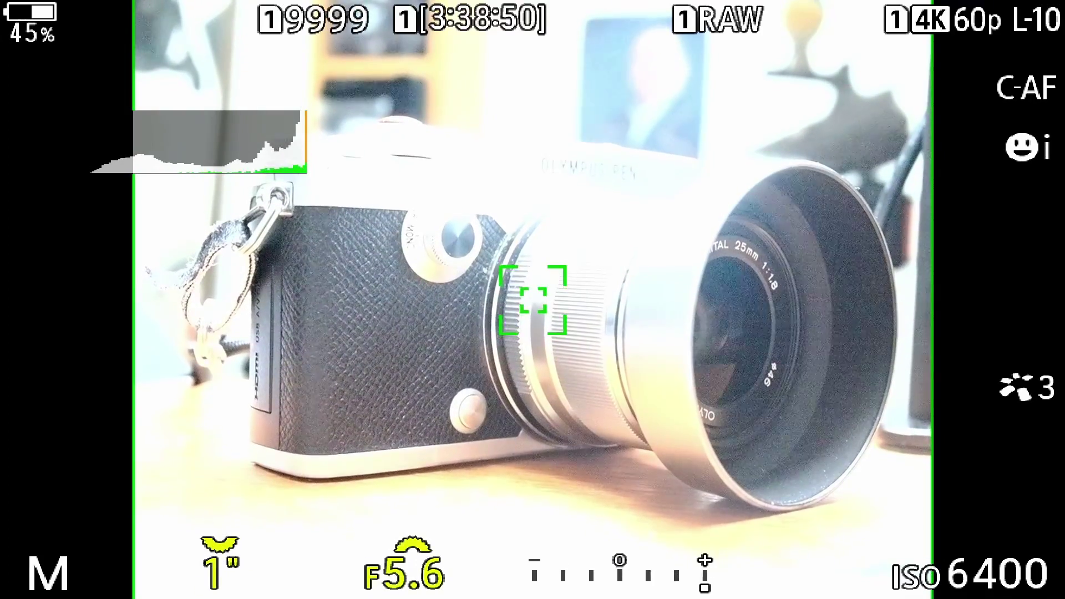
pyautogui.scroll(-9, 219, 572)
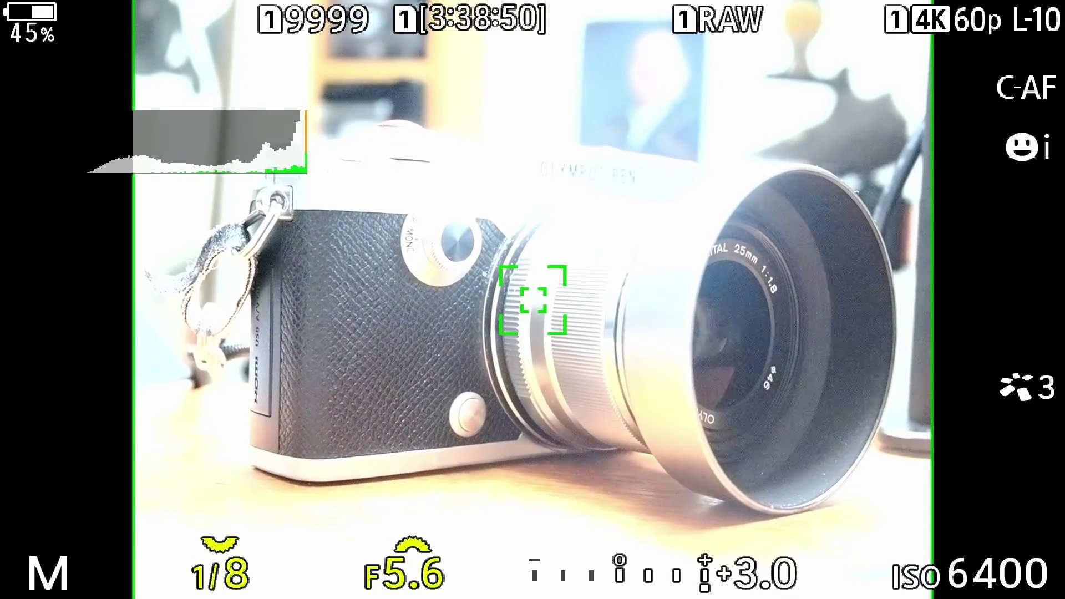
# - Capture a photo with a shutter speed of 1/2 second and review its histograms in playback
pyautogui.scroll(1, 219, 571)
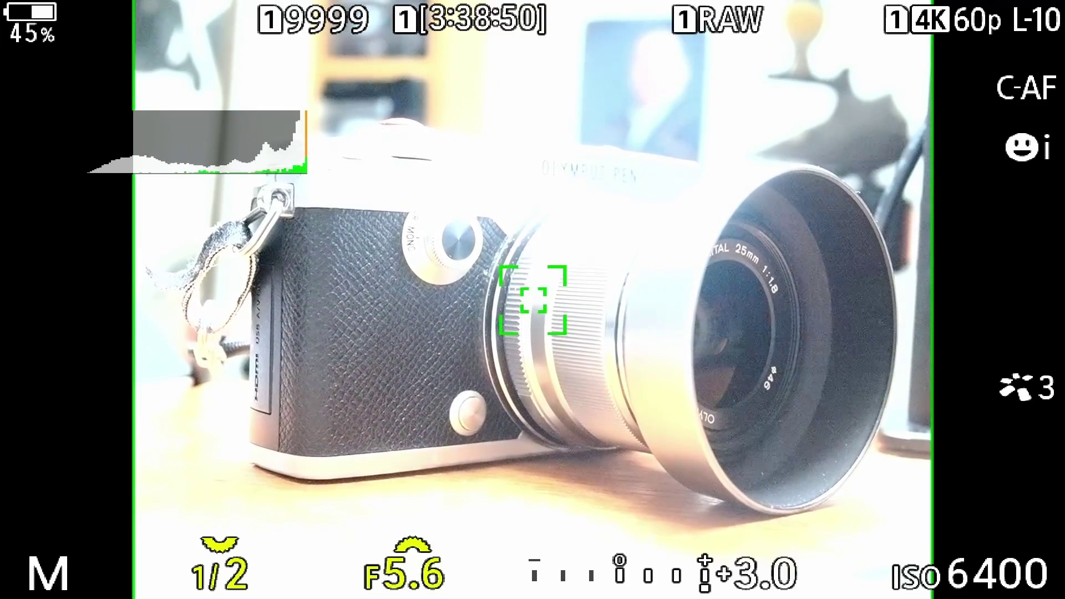
pyautogui.press('space')
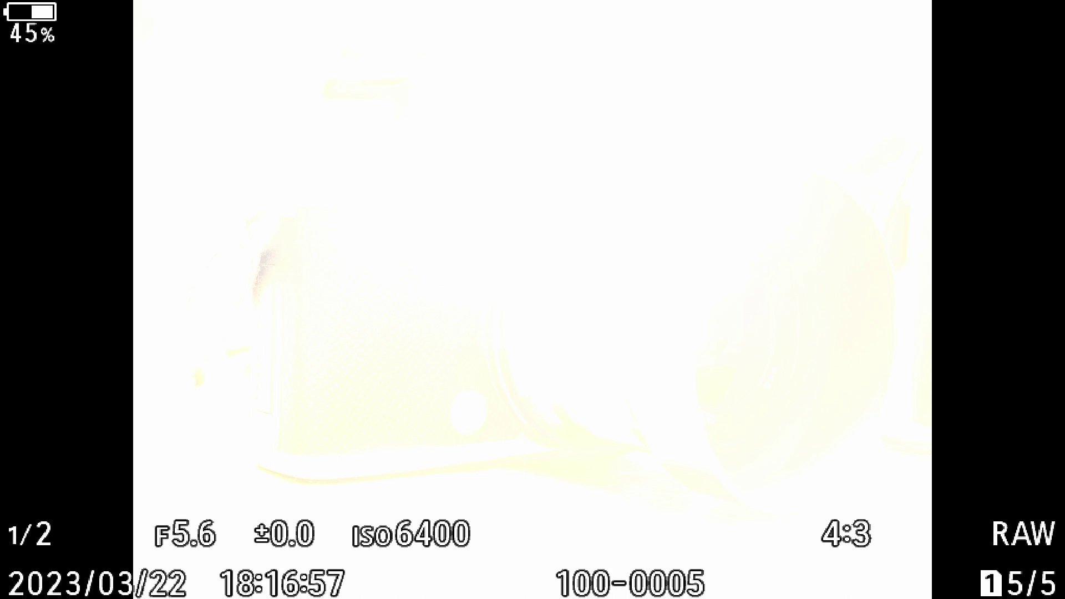
pyautogui.press('i')
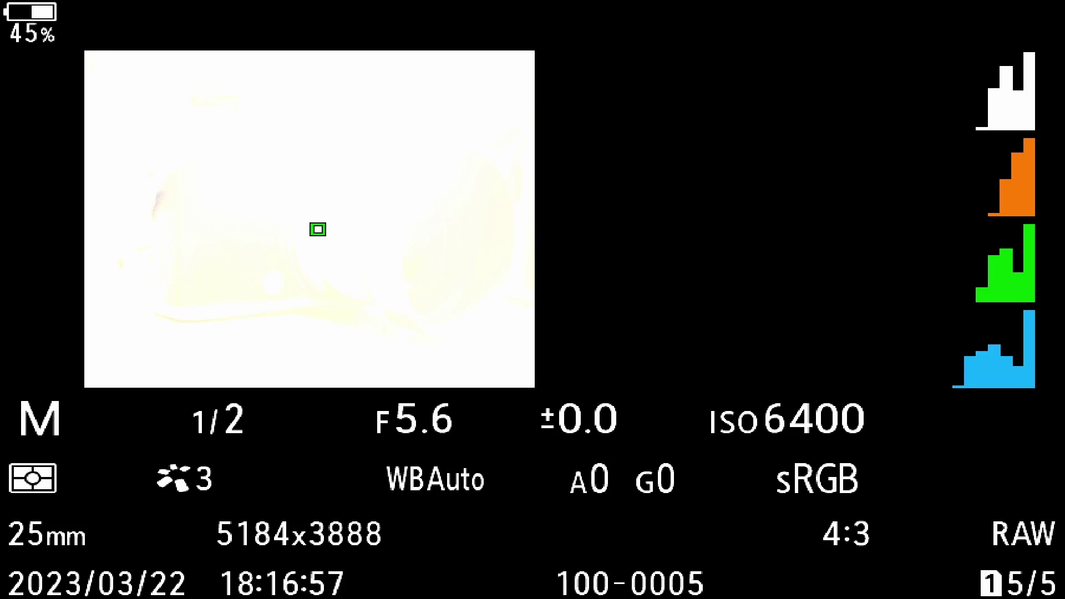
pyautogui.press('i')
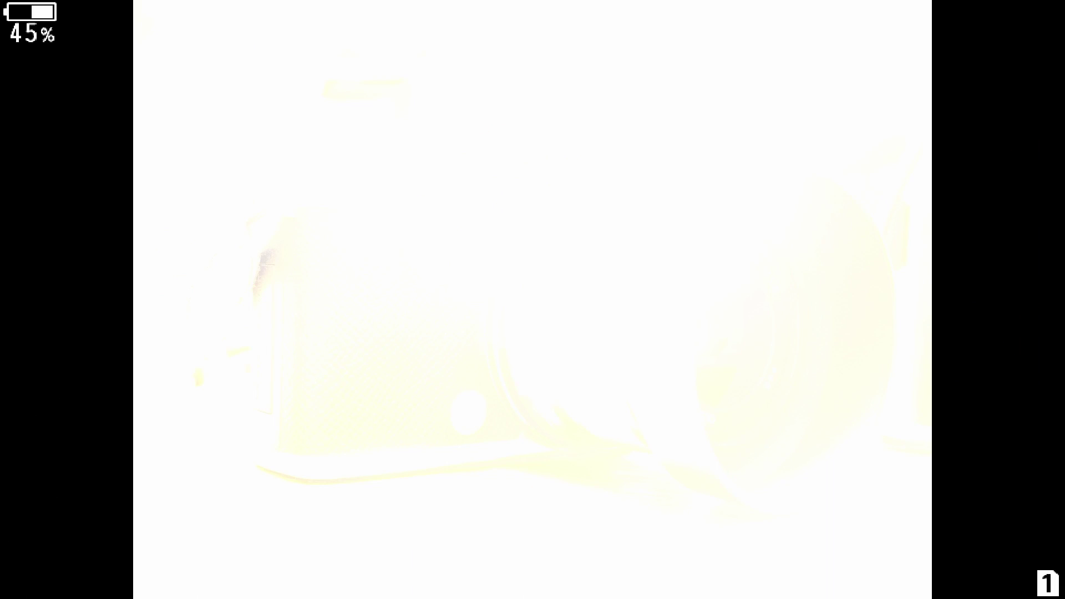
pyautogui.press('Escape')
# - Shorten the shutter speed to 1/1000 second at F5.6 and capture a frame
pyautogui.scroll(-3, 220, 572)
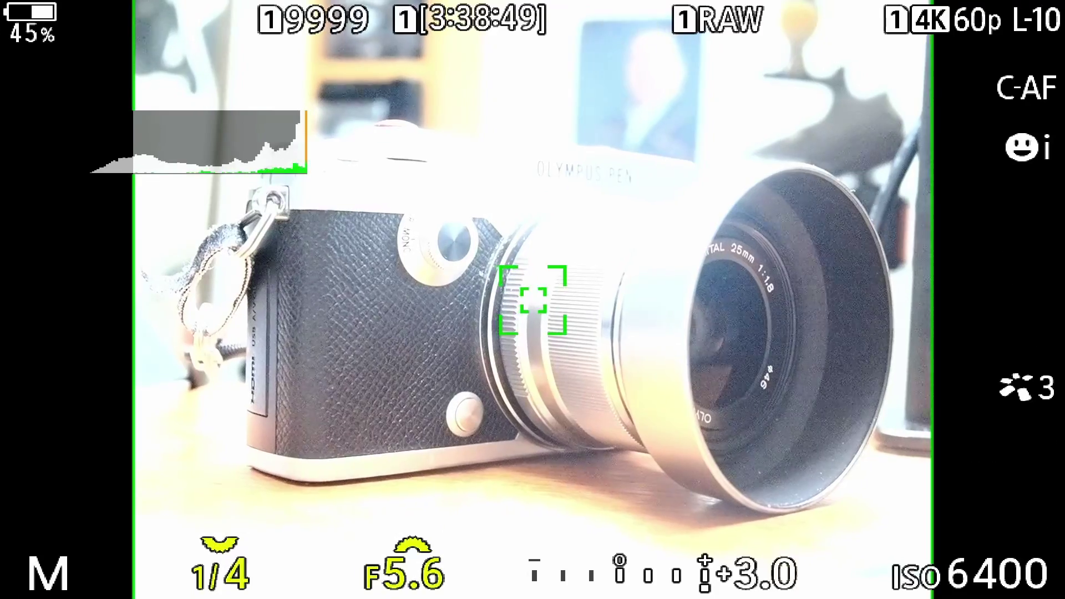
pyautogui.scroll(-12, 220, 571)
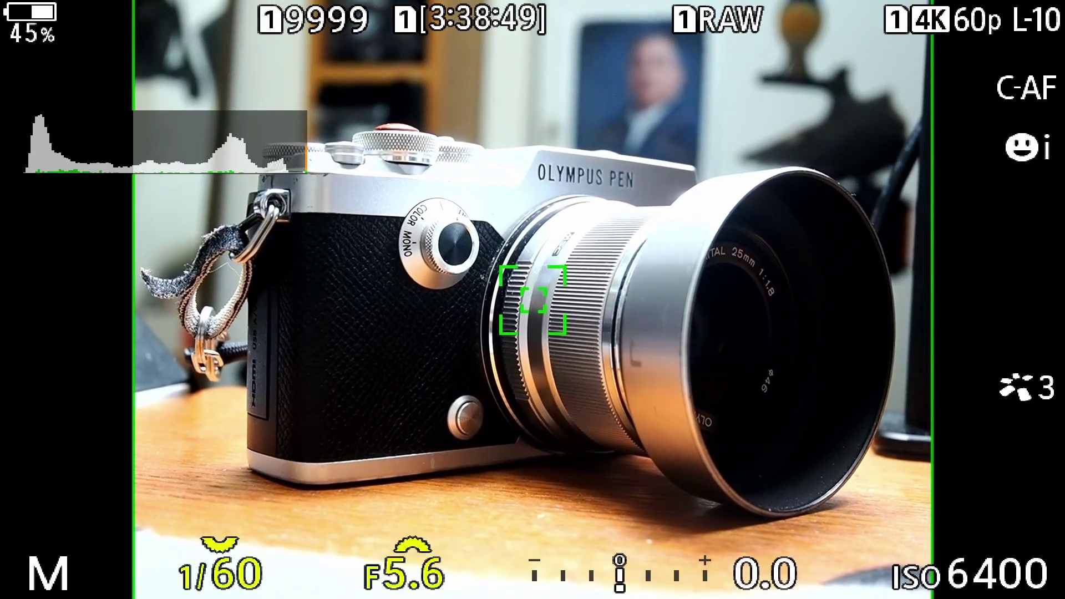
pyautogui.scroll(-6, 219, 572)
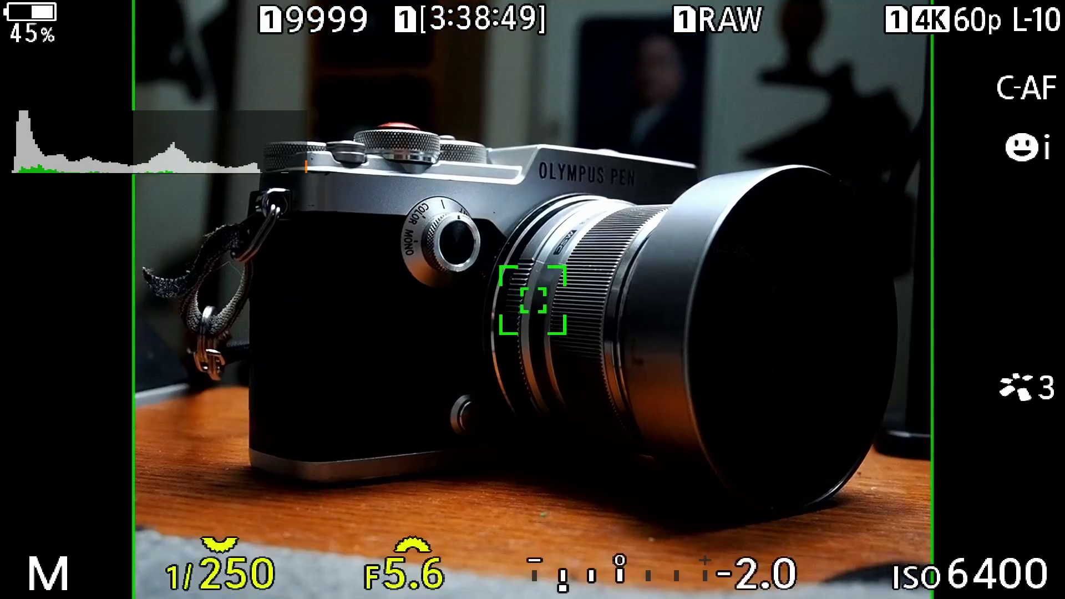
pyautogui.scroll(-3, 219, 571)
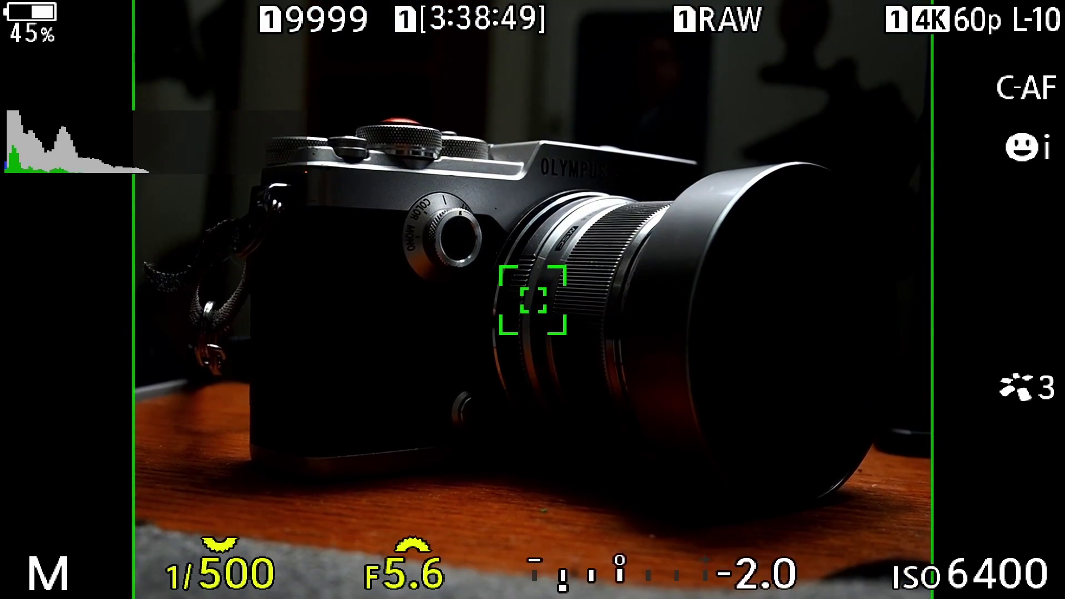
pyautogui.scroll(-3, 219, 571)
pyautogui.press('space')
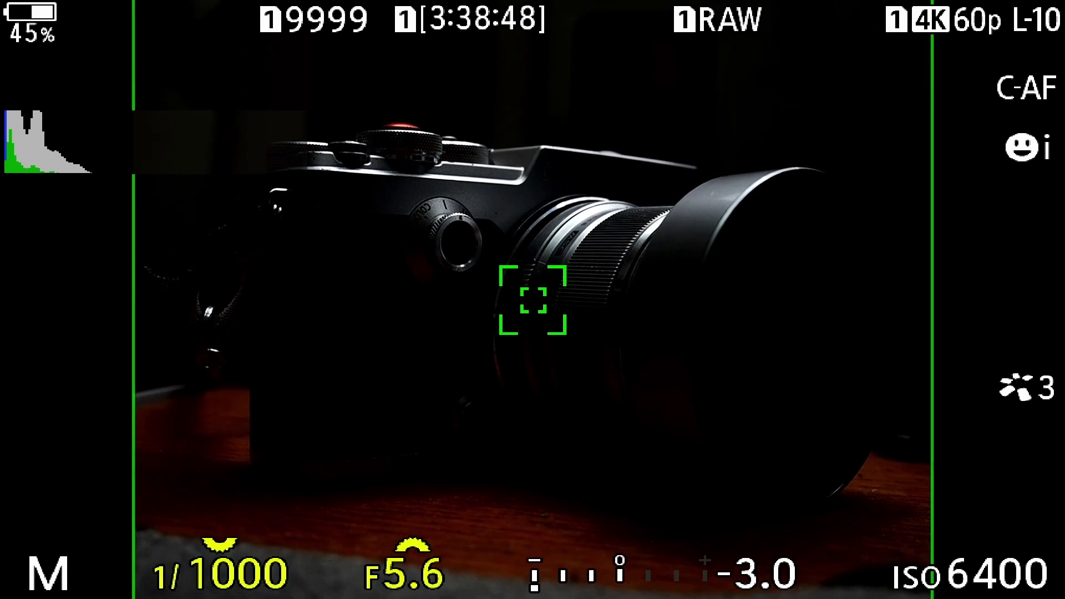
# - Shorten the shutter speed to 1/8000 second and capture another frame at F5.6
pyautogui.scroll(-3, 219, 571)
pyautogui.scroll(-1, 219, 571)
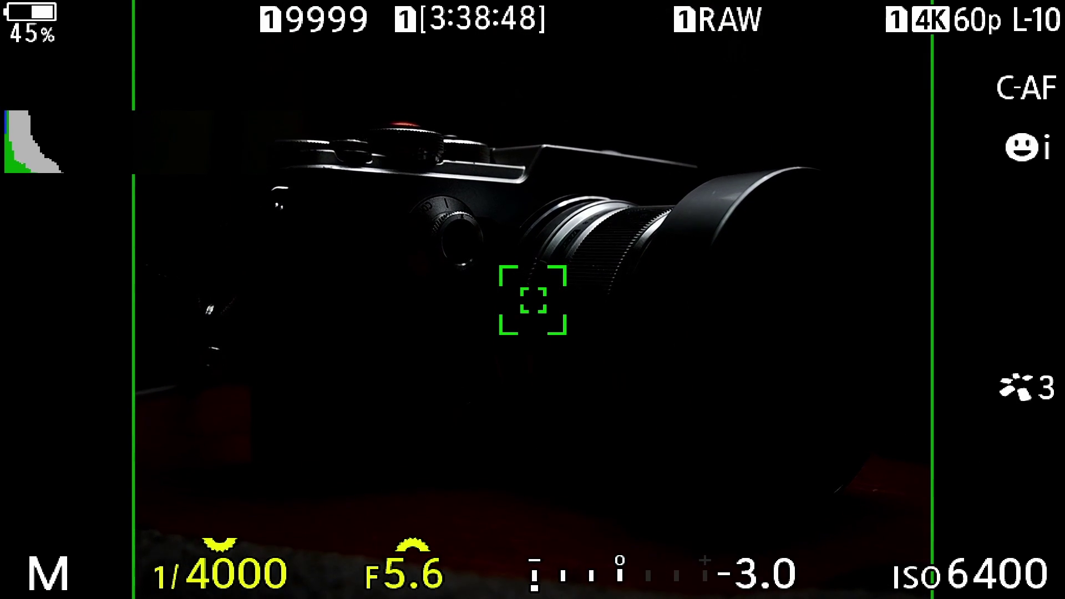
pyautogui.scroll(-1, 219, 572)
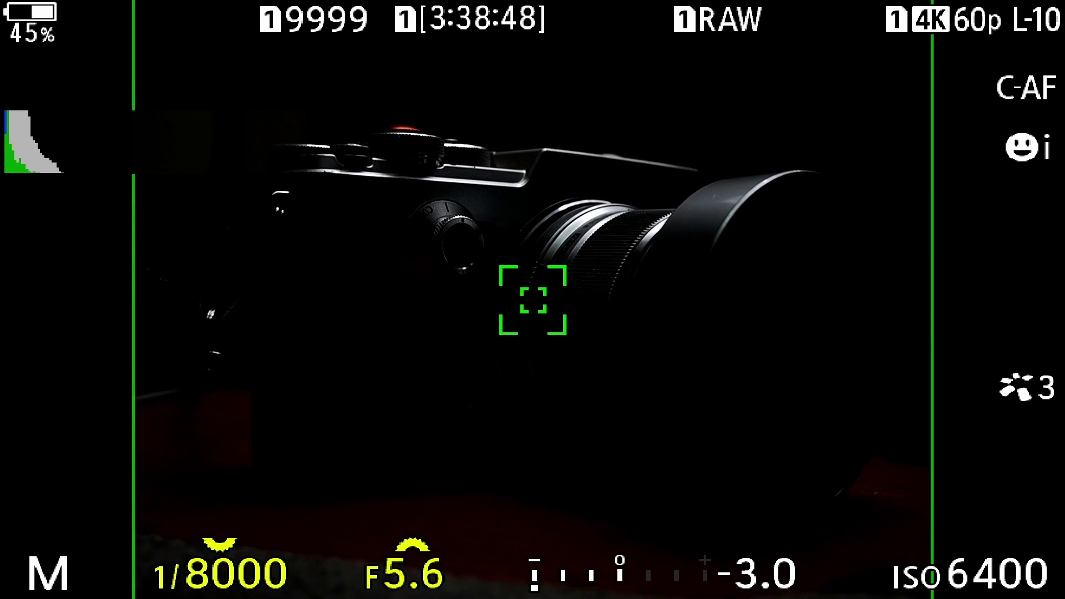
pyautogui.press('space')
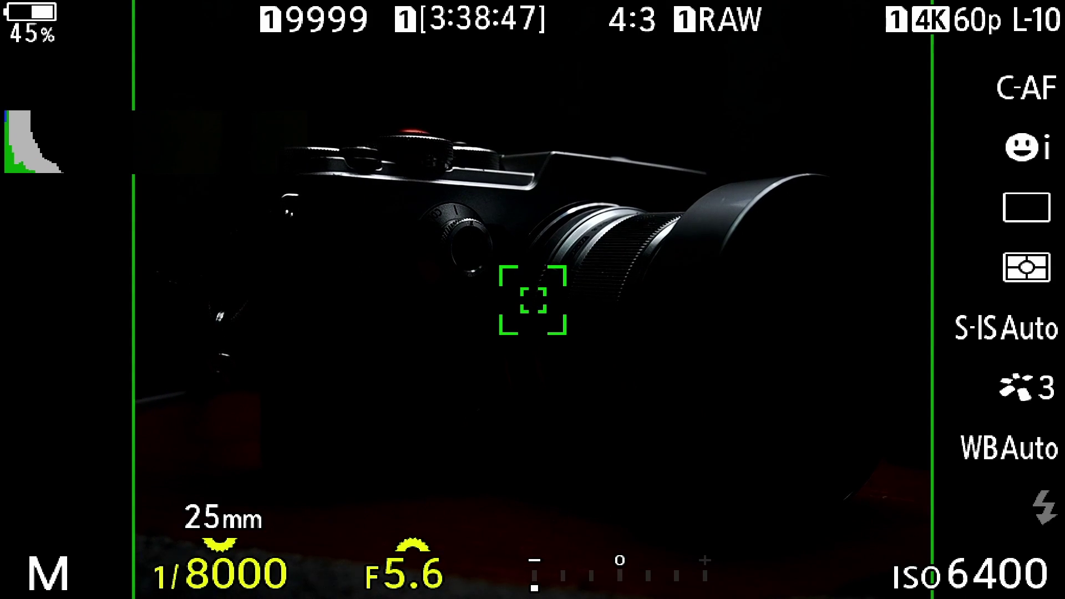
# - Stop the aperture down to F22 at 1/8000 second and capture a photo
pyautogui.scroll(9, 403, 574)
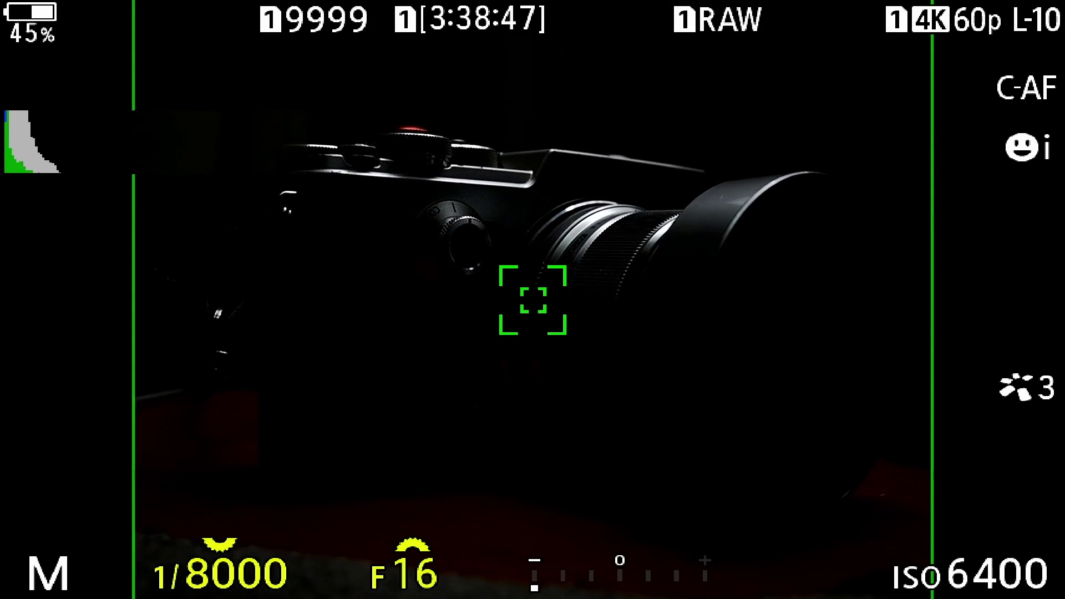
pyautogui.scroll(3, 403, 574)
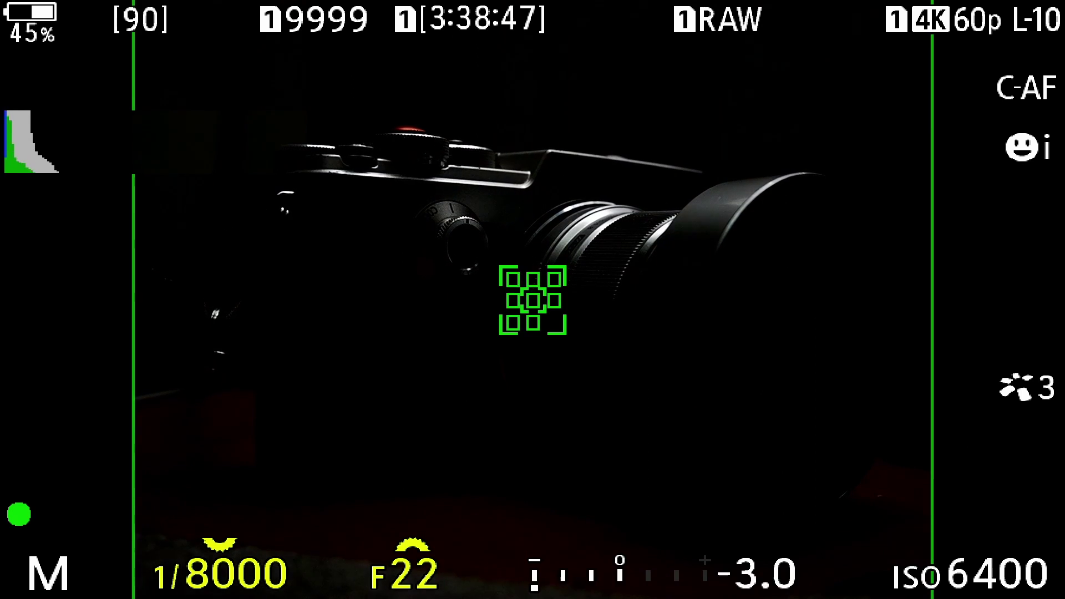
pyautogui.press('Return')
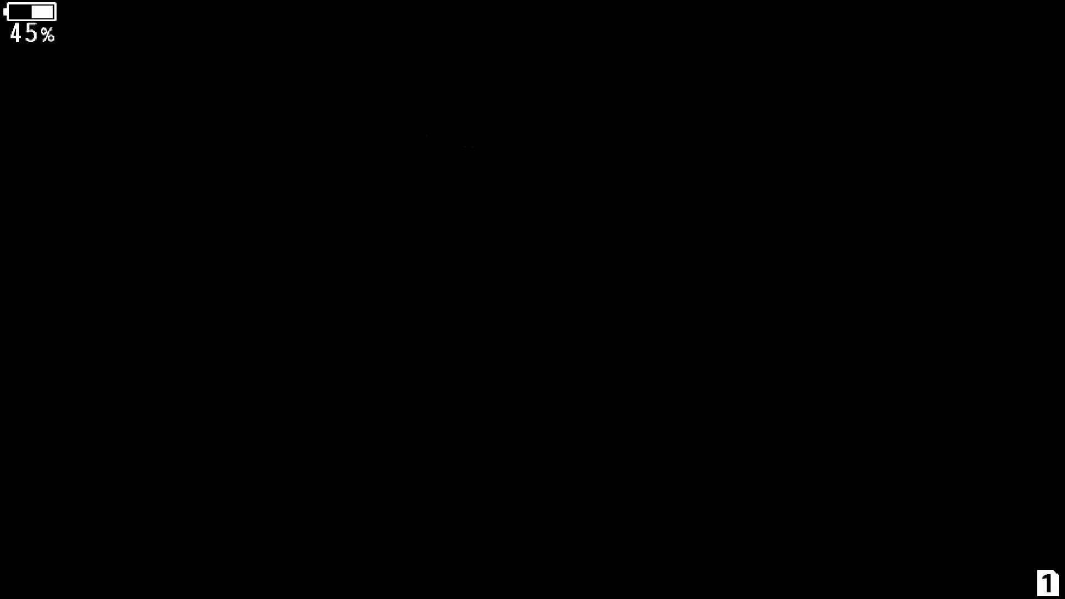